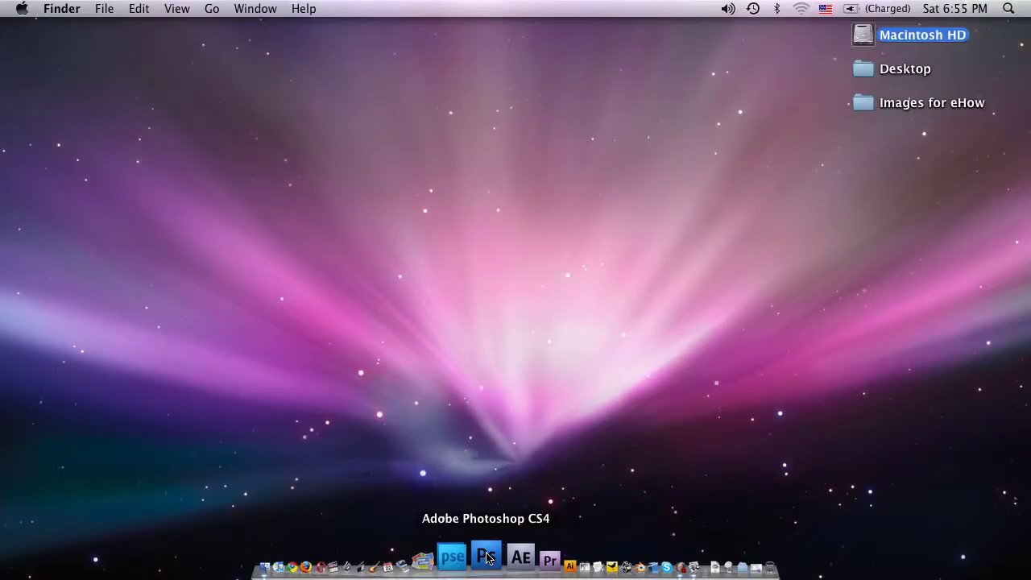
- Launch Adobe Photoshop CS4 from its Dock icon
click(486, 557)
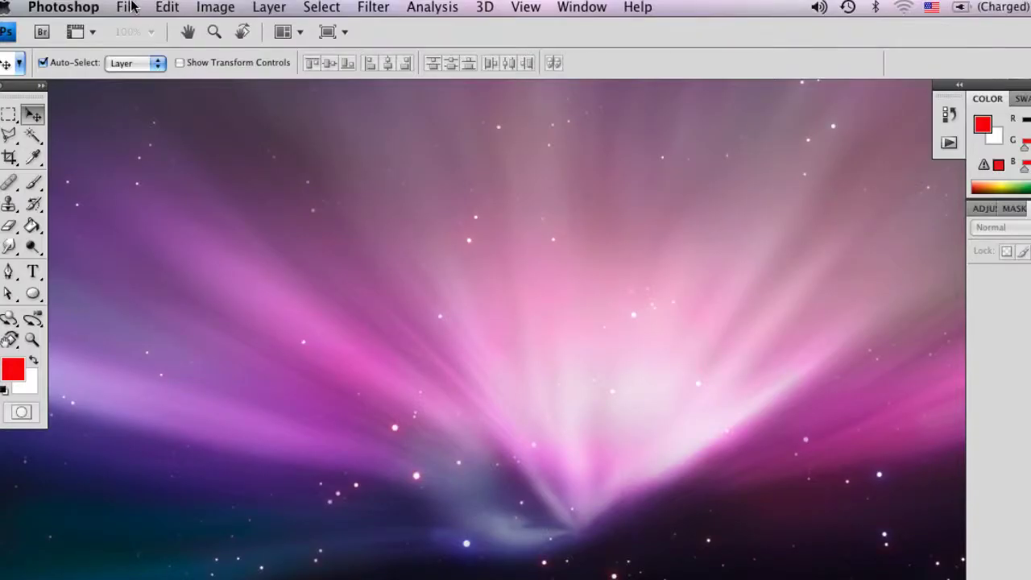
- Create a new document 8 inches wide by 10 inches tall, with units set to inches
click(129, 7)
click(132, 29)
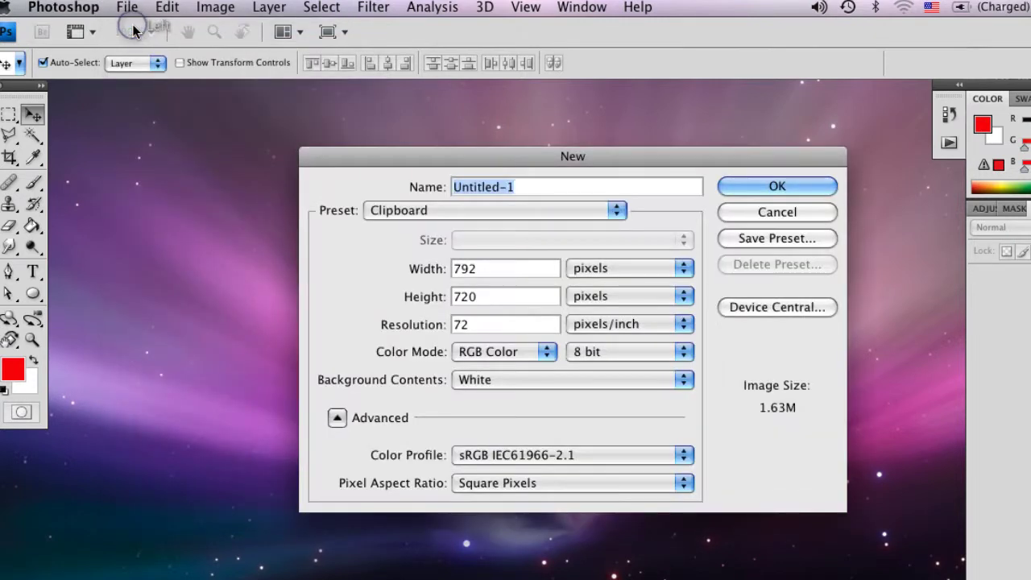
double_click(483, 268)
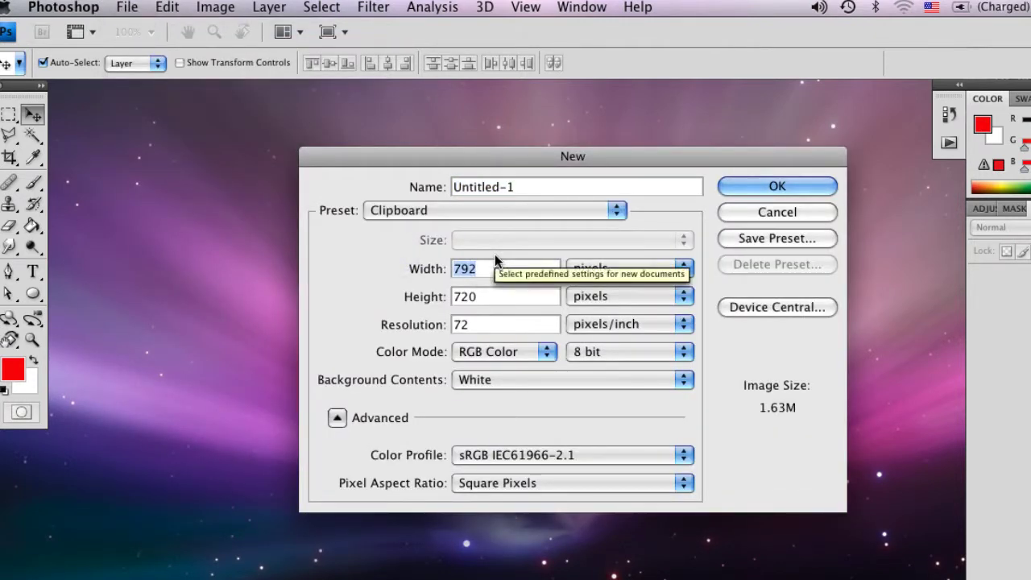
click(681, 268)
click(669, 284)
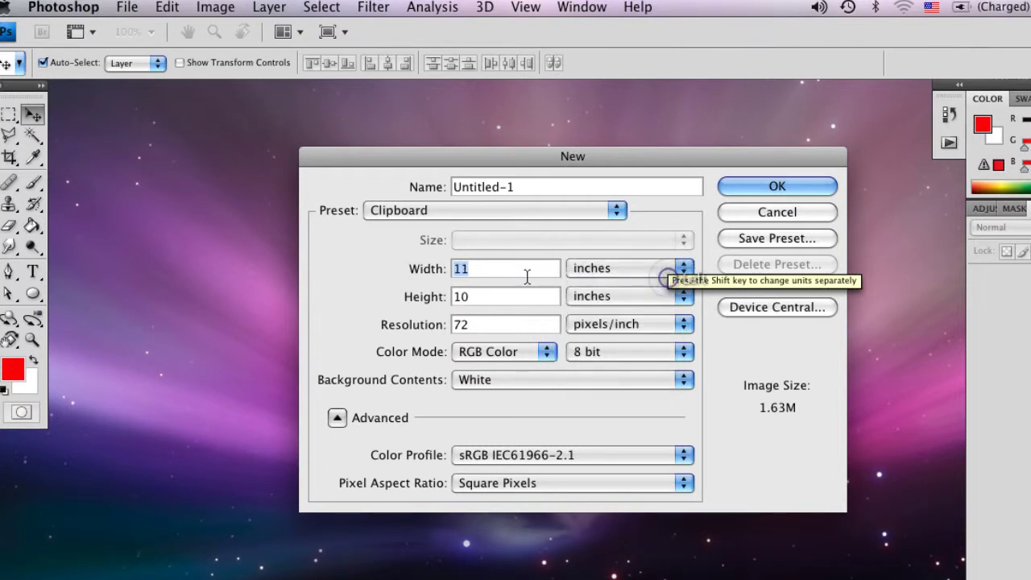
drag(490, 271, 407, 273)
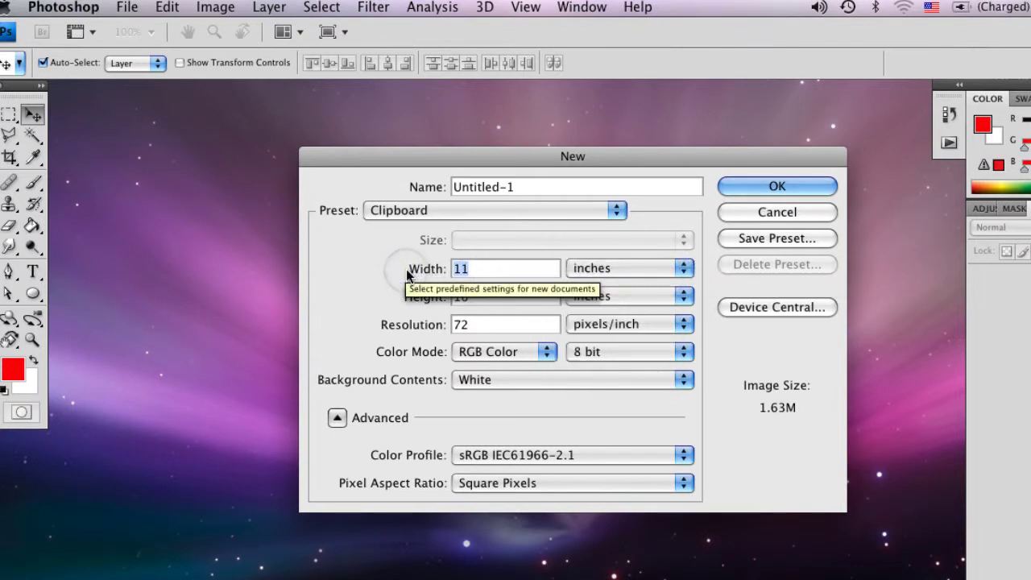
text(8)
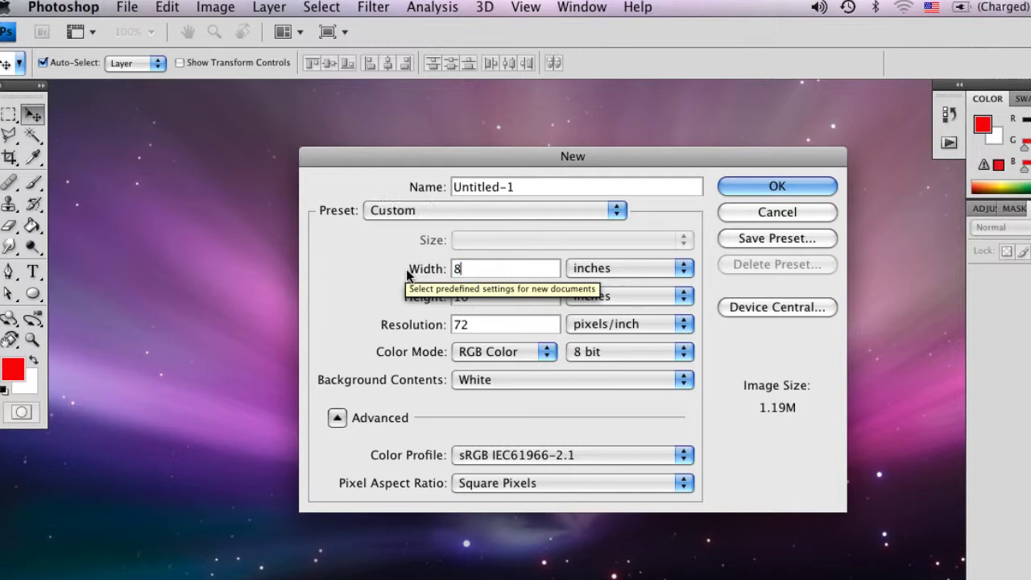
drag(484, 295, 445, 293)
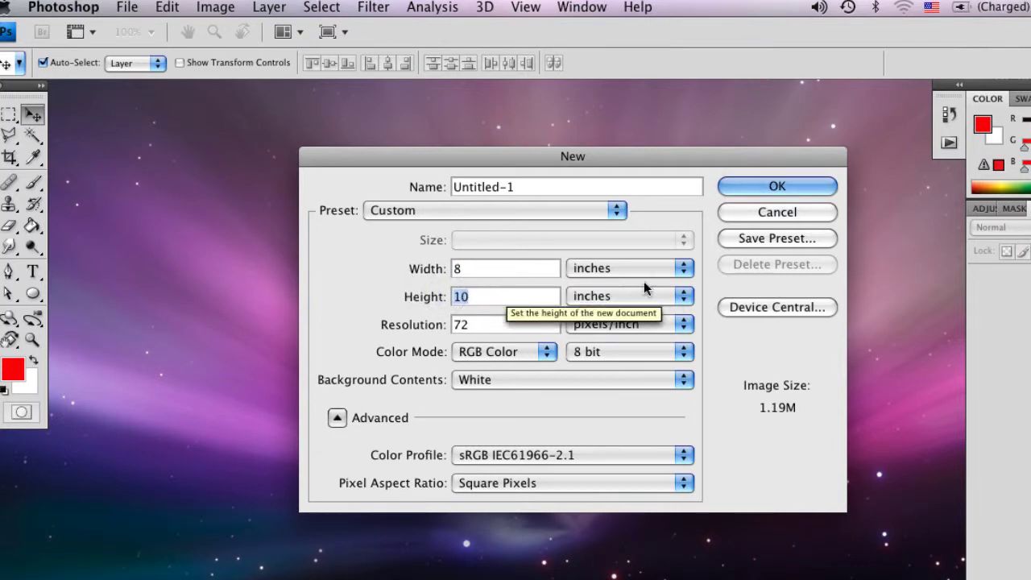
click(785, 187)
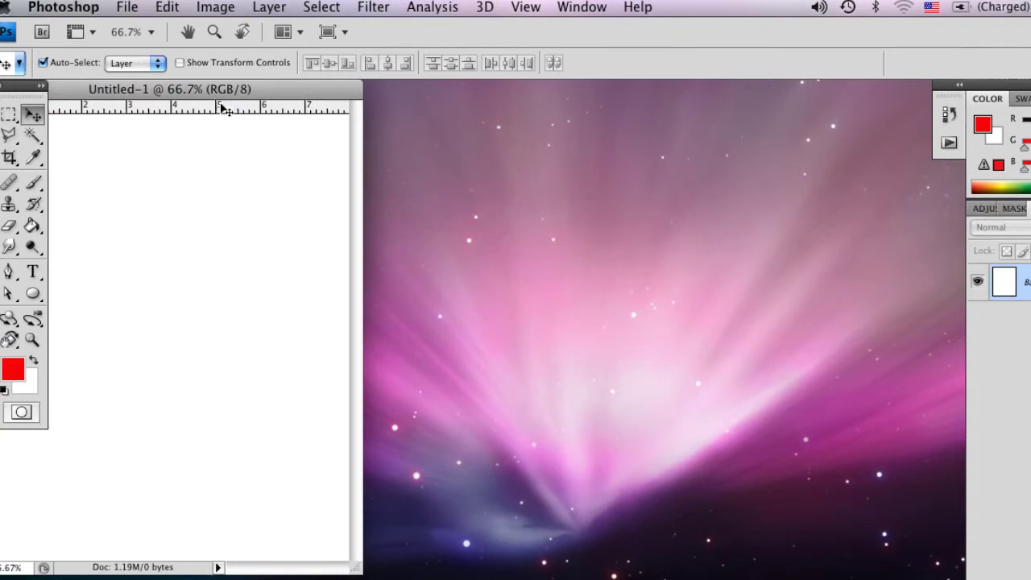
- Shift the document window right and select the Rectangle Tool from the shape tools
drag(227, 90, 407, 98)
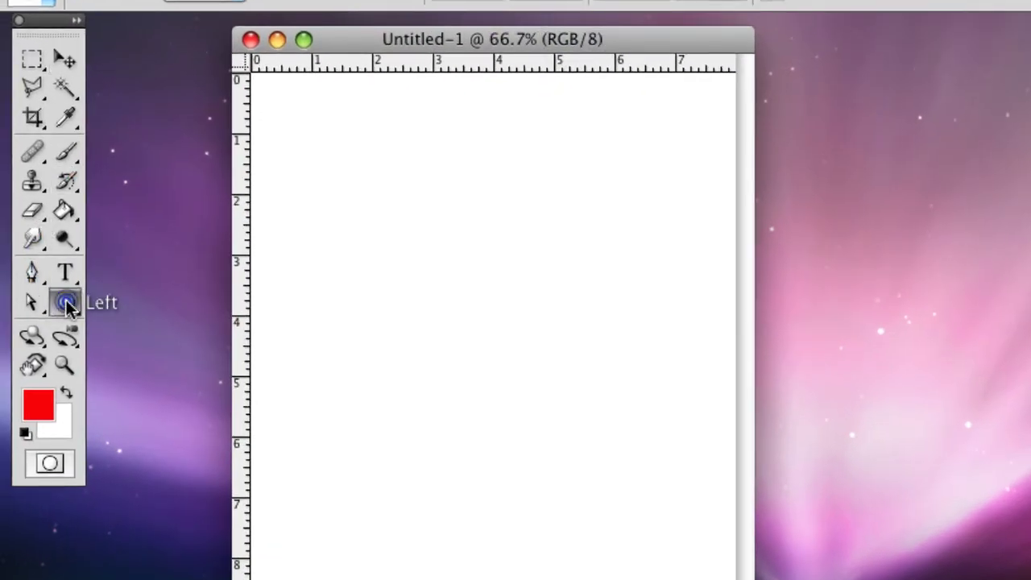
click(65, 303)
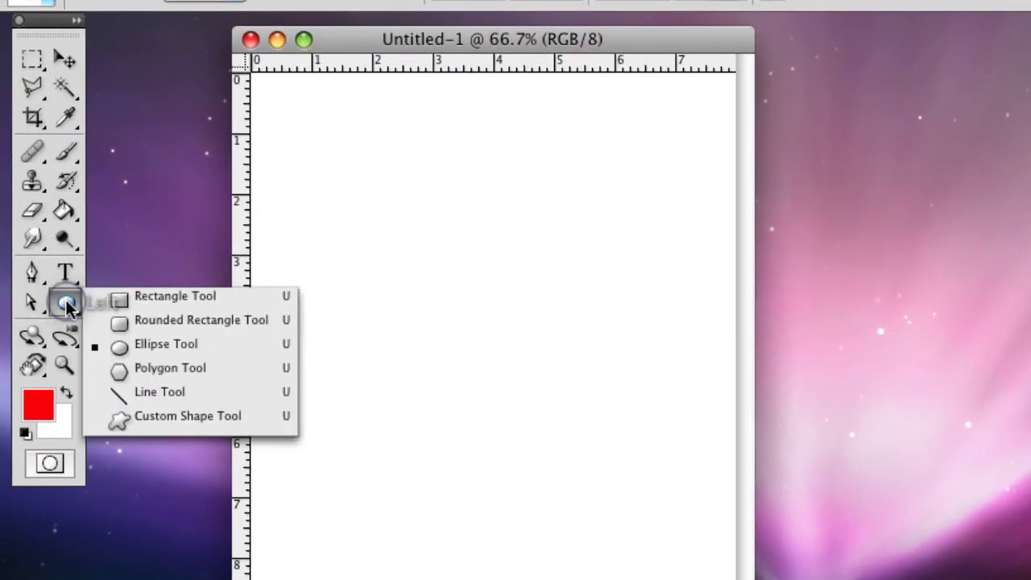
click(113, 298)
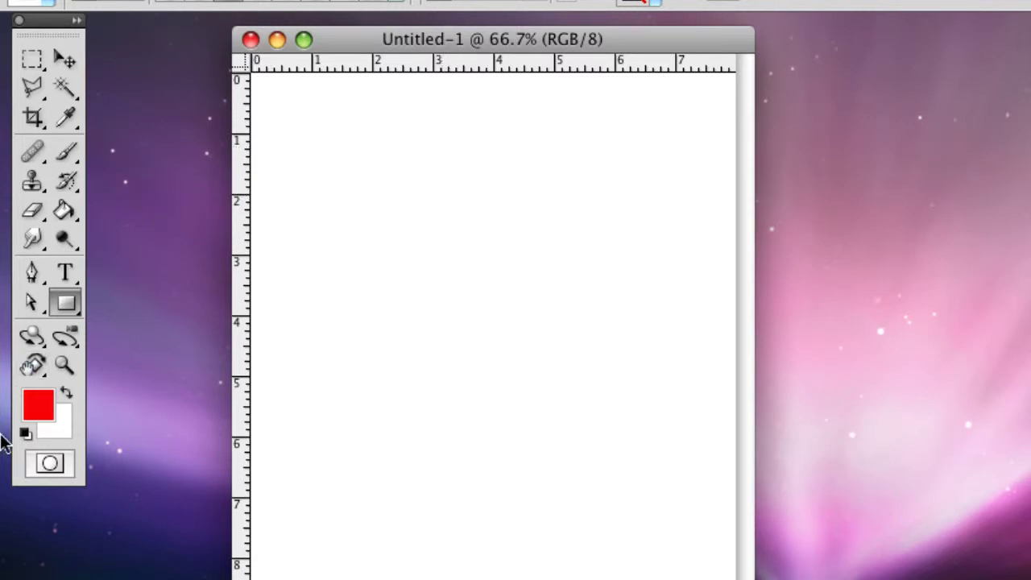
- Set the foreground colour to a light grey (RGB 187, 185, 185)
click(37, 405)
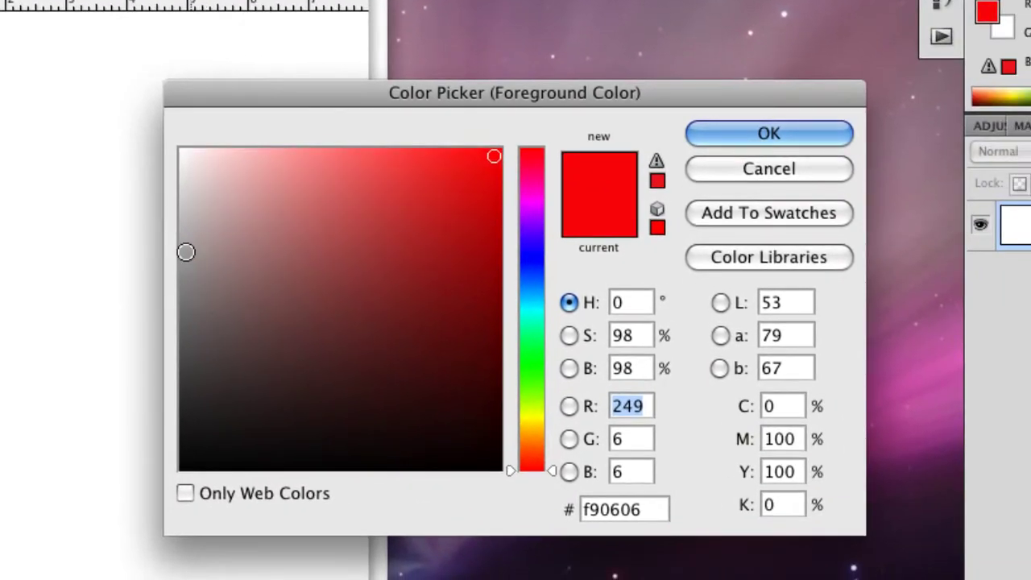
click(181, 234)
click(748, 134)
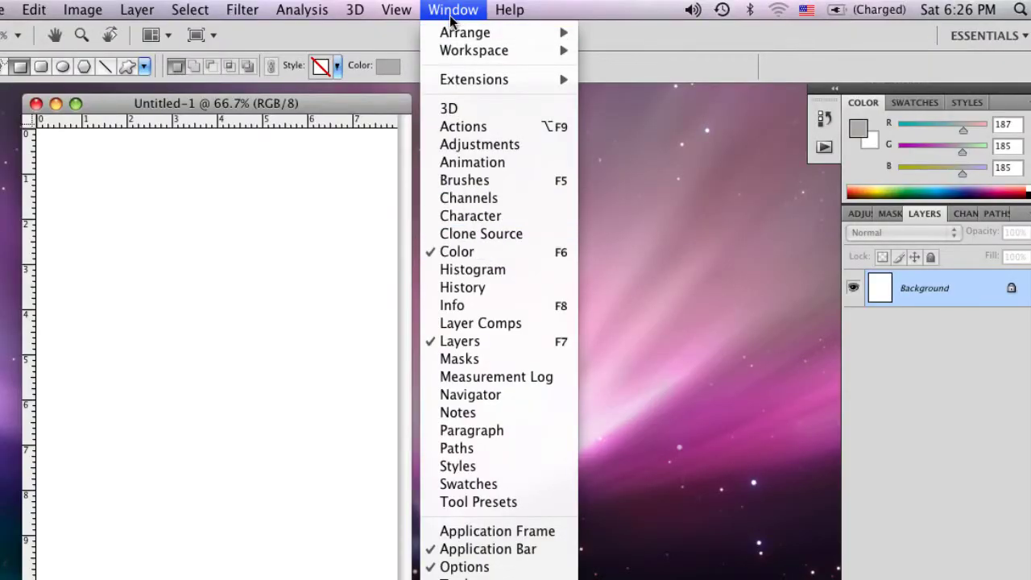
- Show the Info panel and draw a grey rectangle 3.5 inches wide at the page's top-left
click(456, 304)
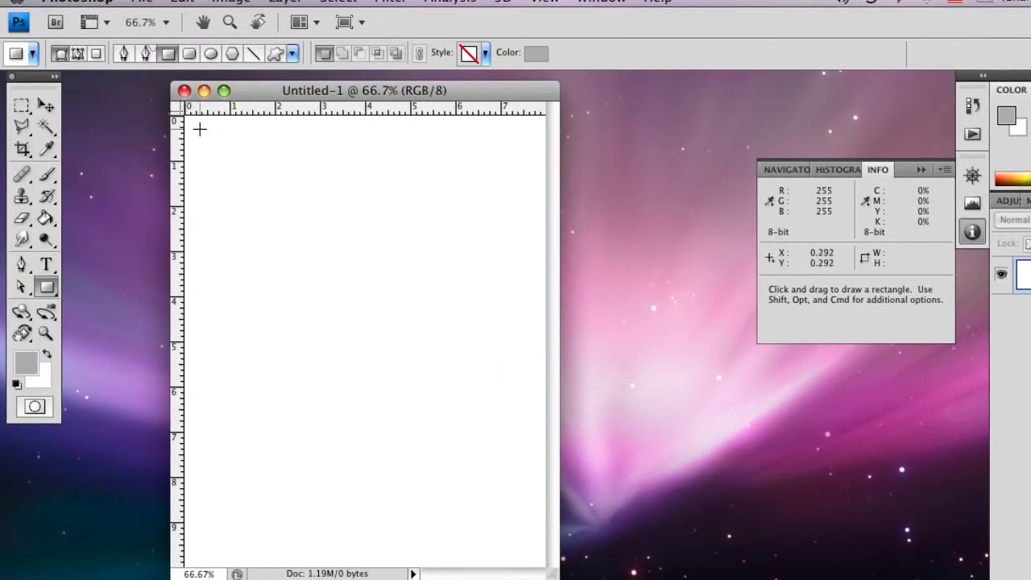
mouse_move(201, 129)
mouse_down()
mouse_move(286, 213)
mouse_move(467, 269)
mouse_up()
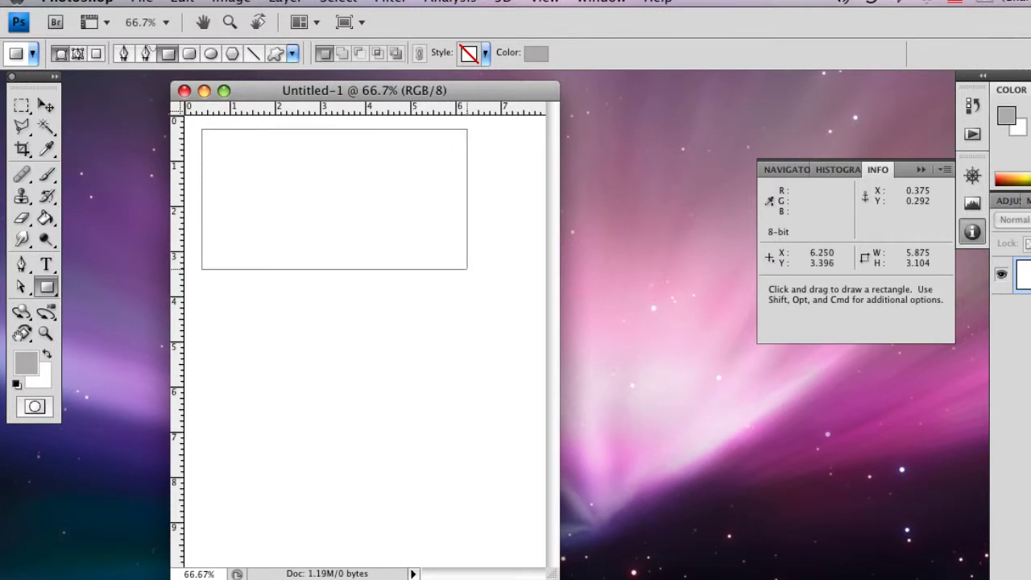
mouse_move(467, 269)
mouse_down()
mouse_move(495, 284)
mouse_move(471, 276)
mouse_up()
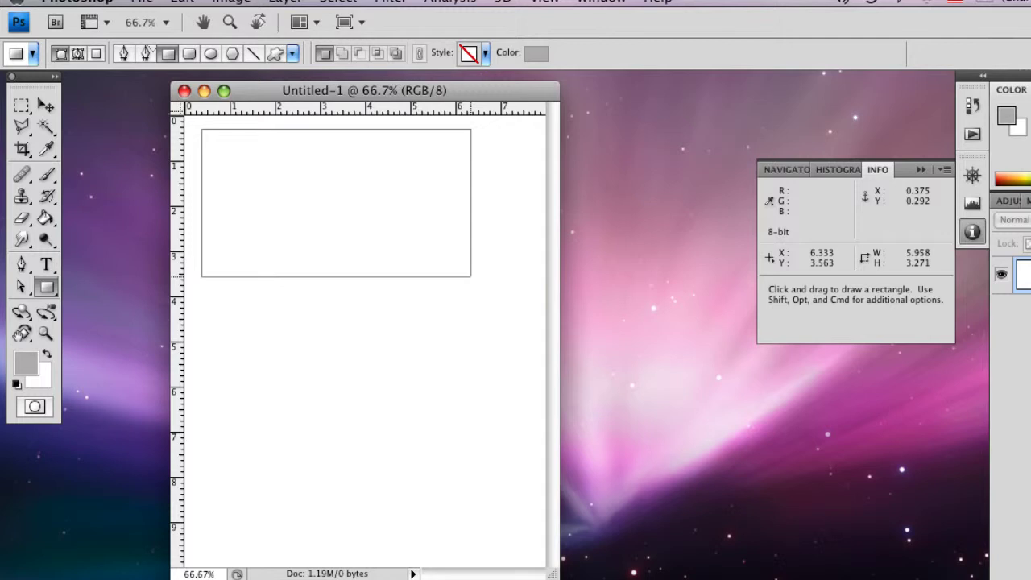
drag(471, 276, 365, 267)
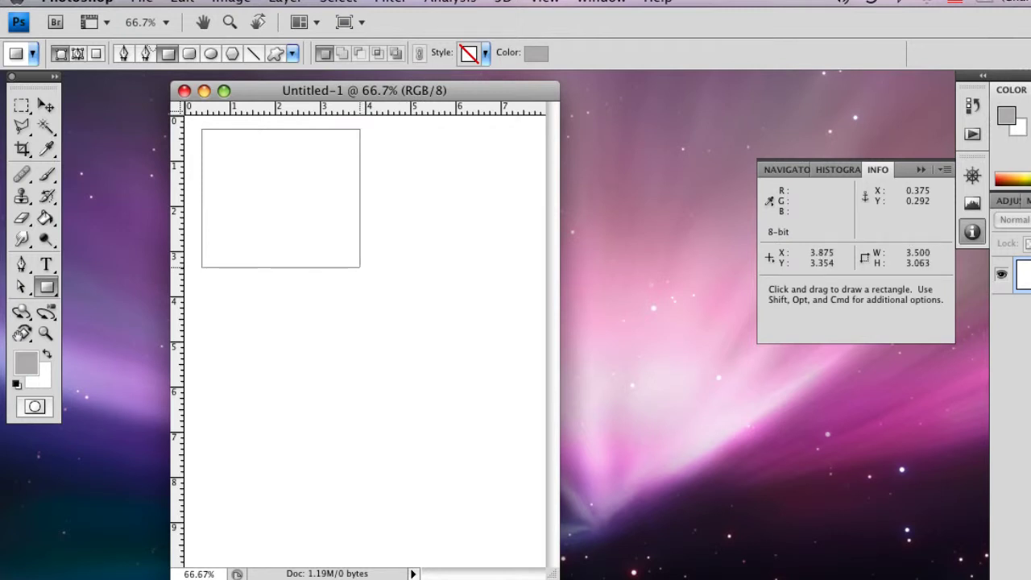
drag(360, 266, 360, 257)
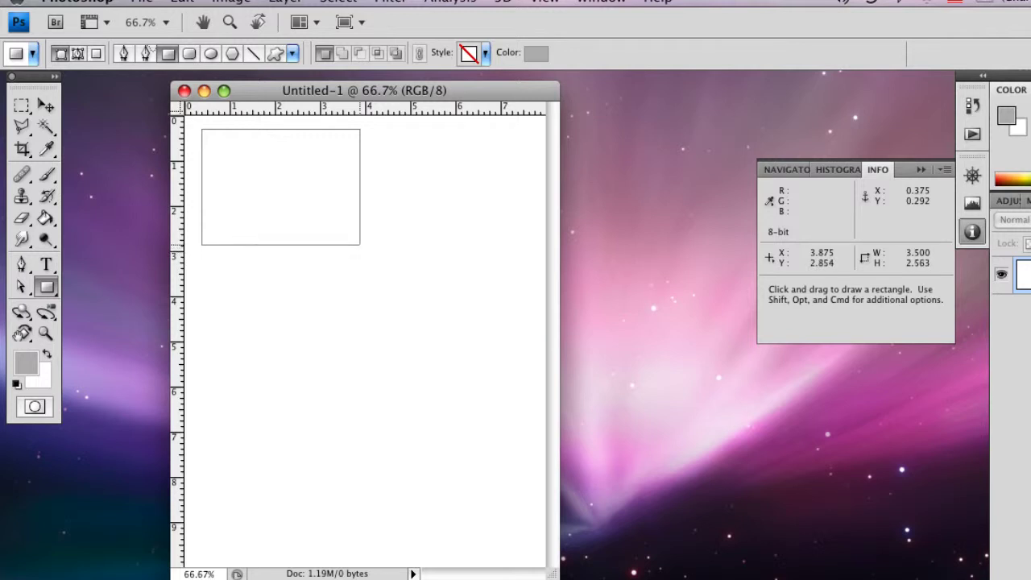
drag(360, 237, 360, 230)
right_click(355, 231)
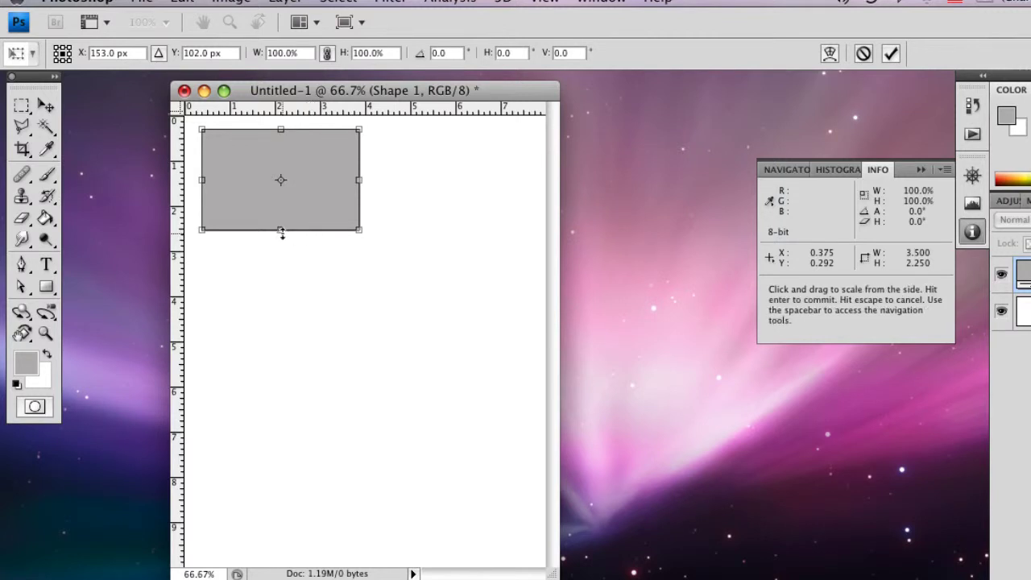
- Shorten the grey rectangle's height, commit the transform, and move it down and right
click(280, 230)
drag(280, 228, 280, 219)
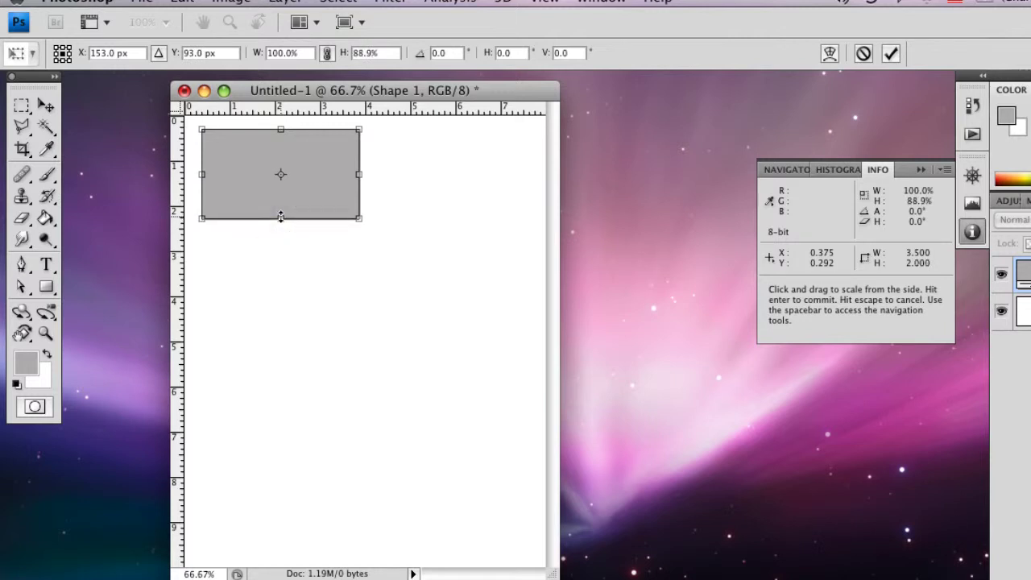
key(Return)
drag(276, 199, 362, 284)
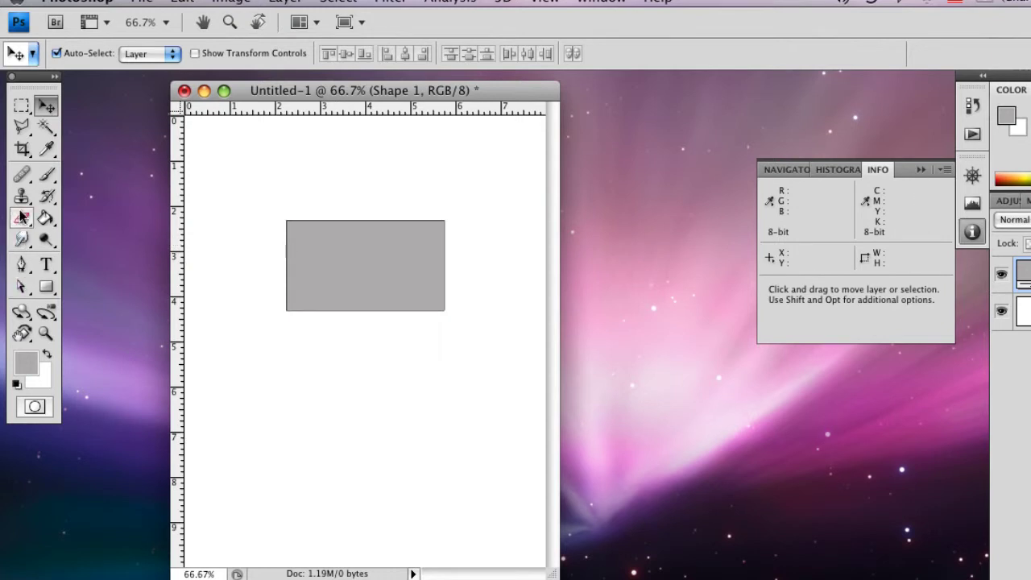
- Zoom to 100%, then zoom in closely on the grey rectangle with the Move tool active
double_click(46, 334)
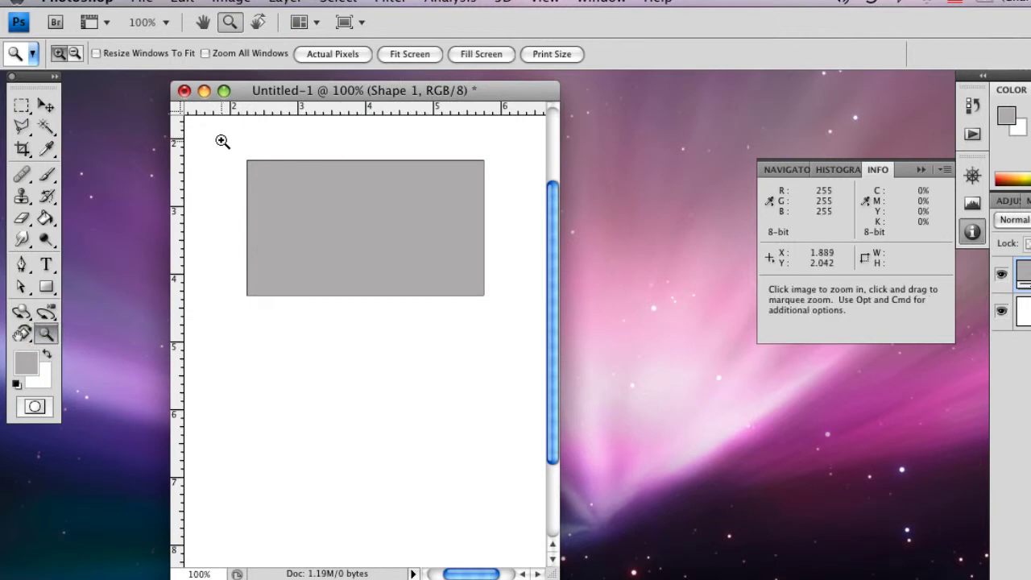
drag(222, 141, 521, 533)
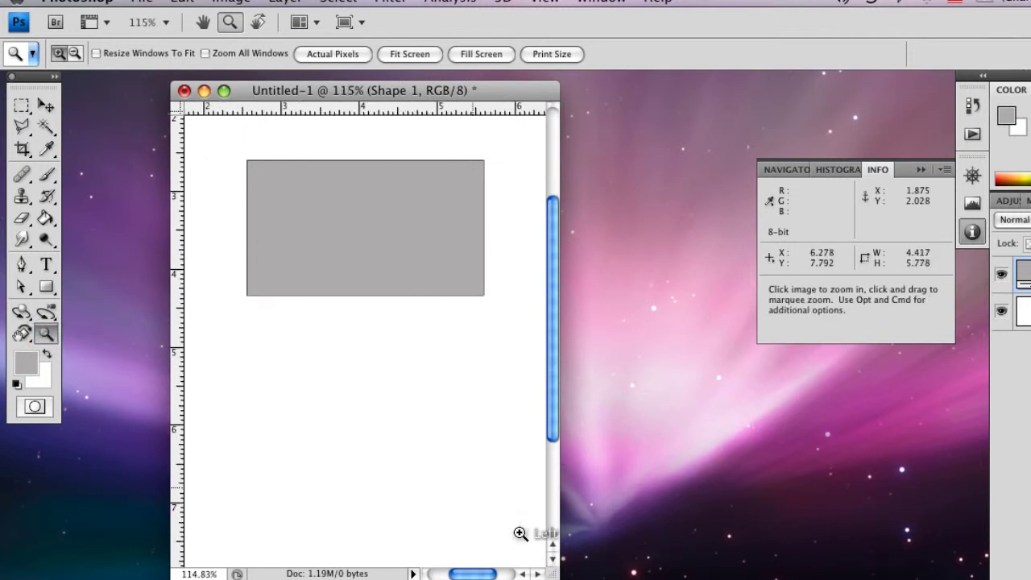
click(45, 105)
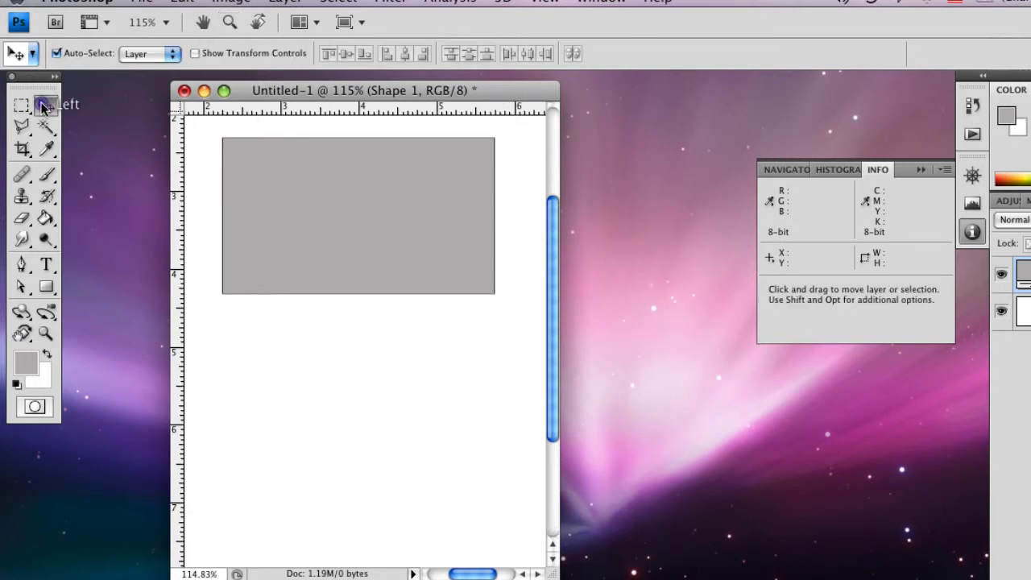
click(366, 218)
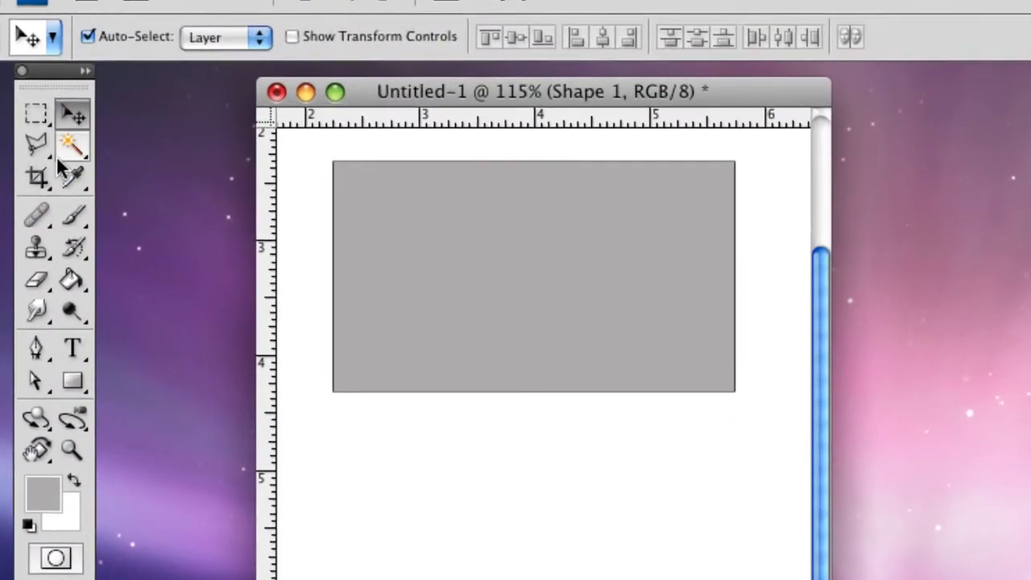
- Trace a Polygonal Lasso selection about 3.4 x 1.9 inches just inside the rectangle's corners
click(21, 126)
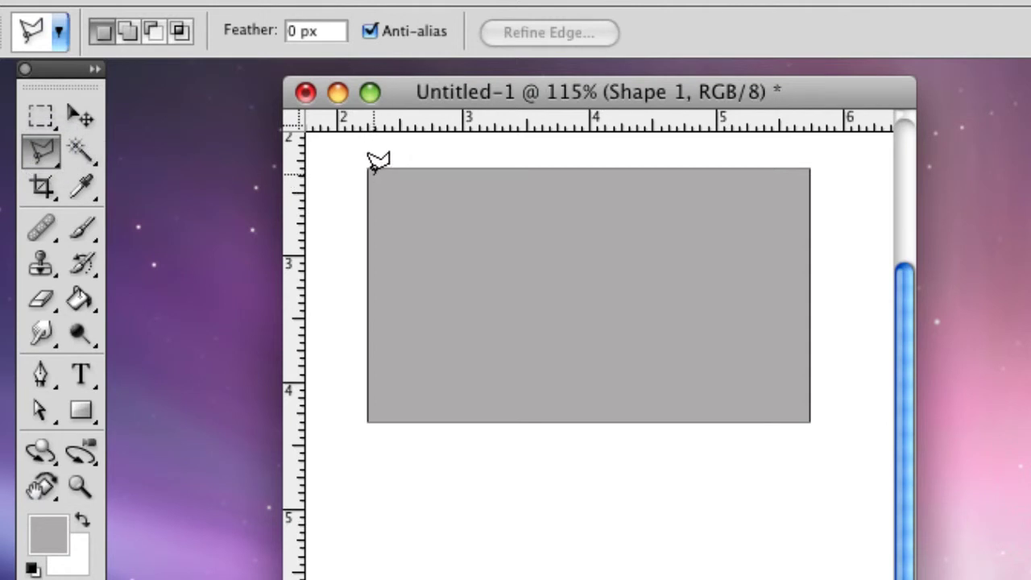
click(372, 171)
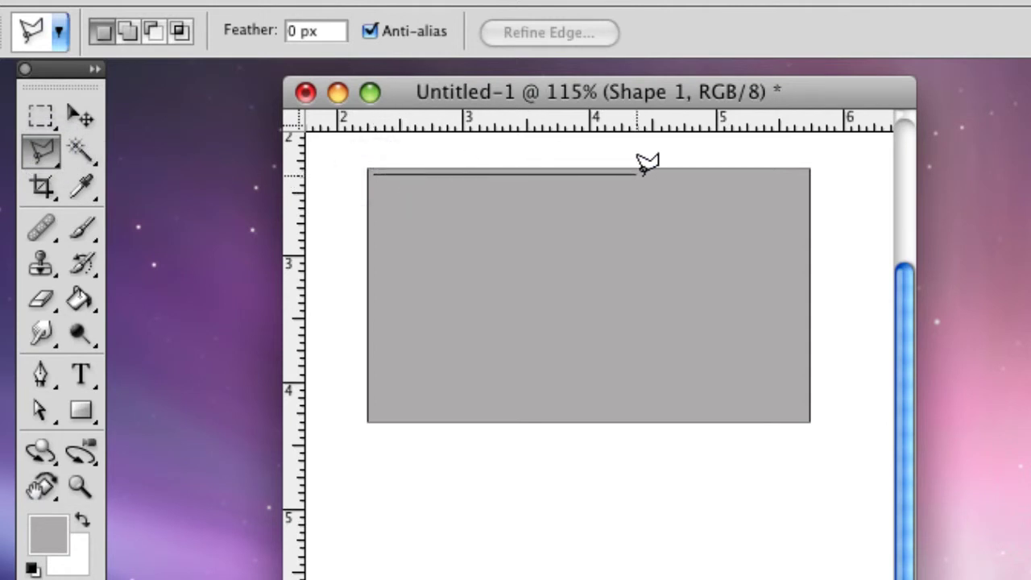
click(803, 171)
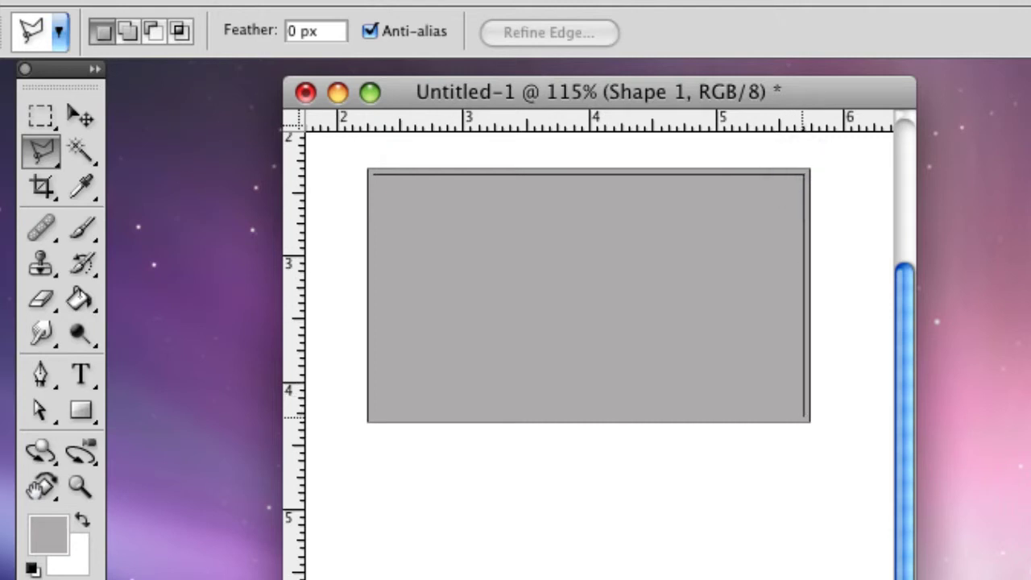
click(802, 416)
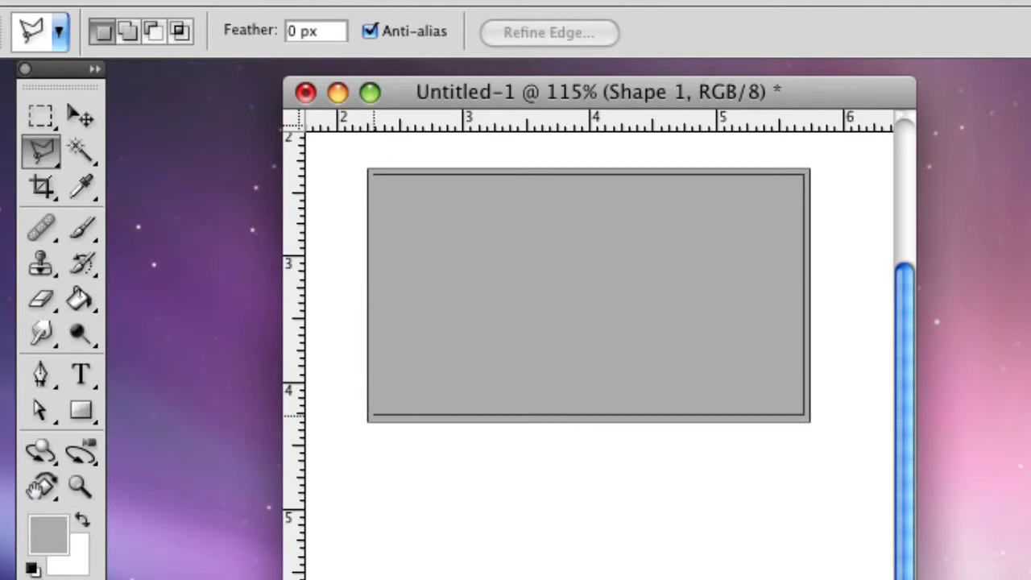
click(373, 416)
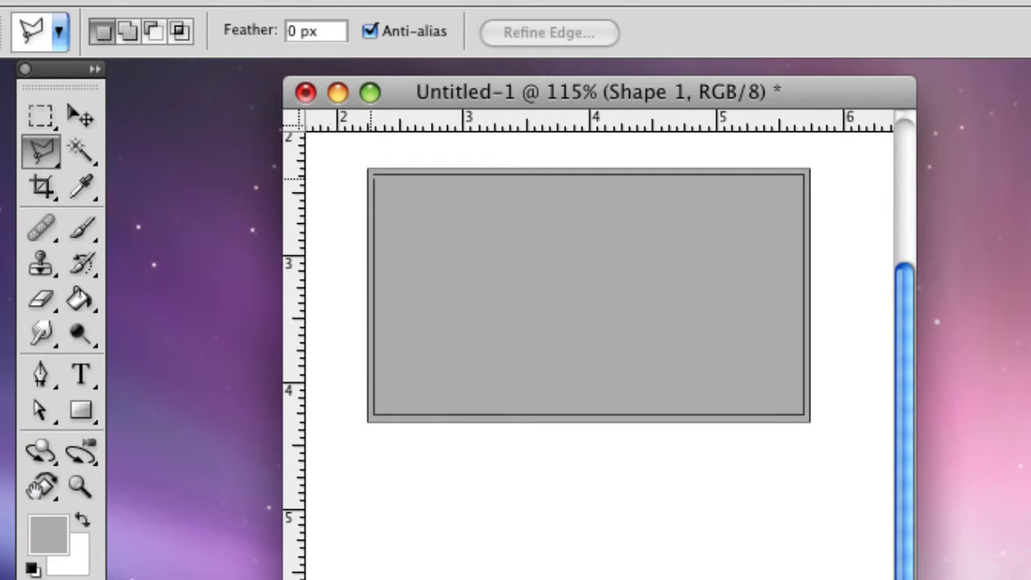
click(373, 175)
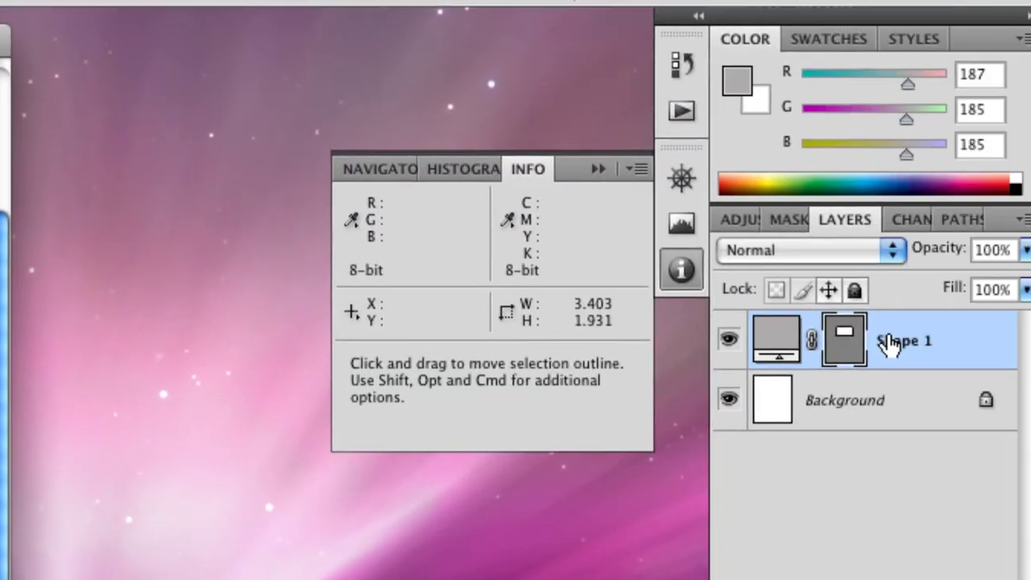
- Rasterize Shape 1 and delete its selected interior, leaving a thin grey frame, then deselect
right_click(890, 332)
click(866, 475)
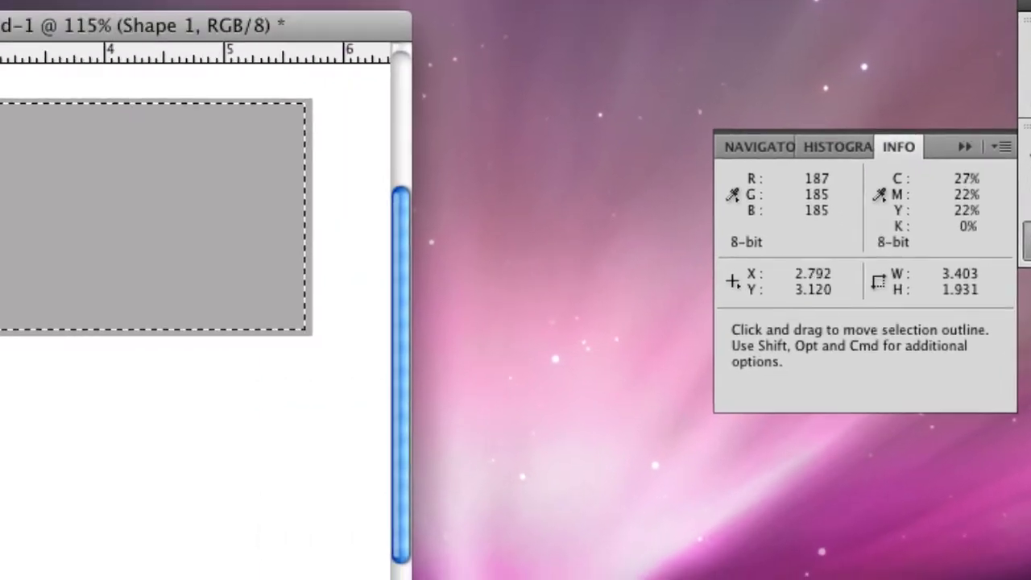
key(Delete)
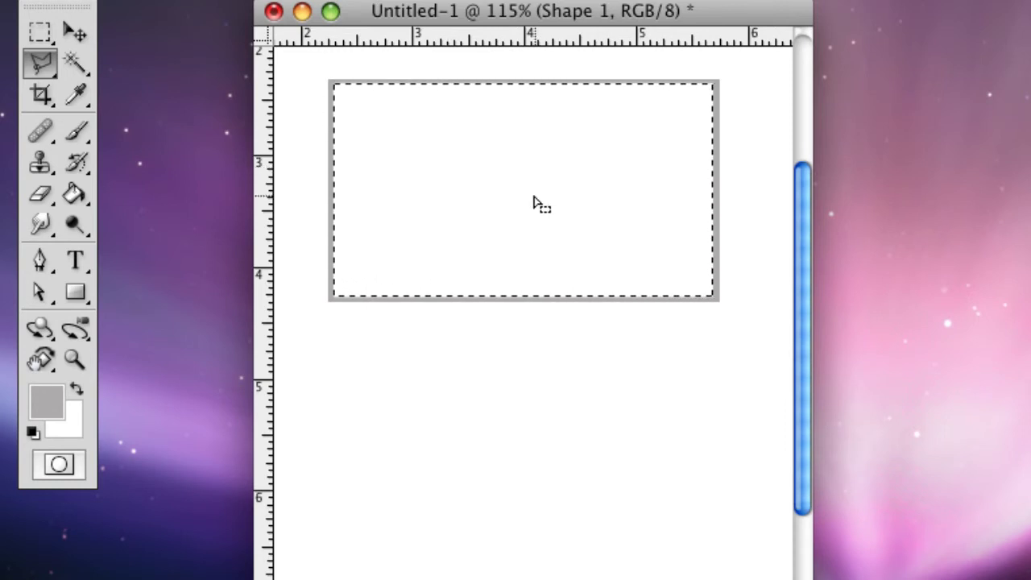
key(m)
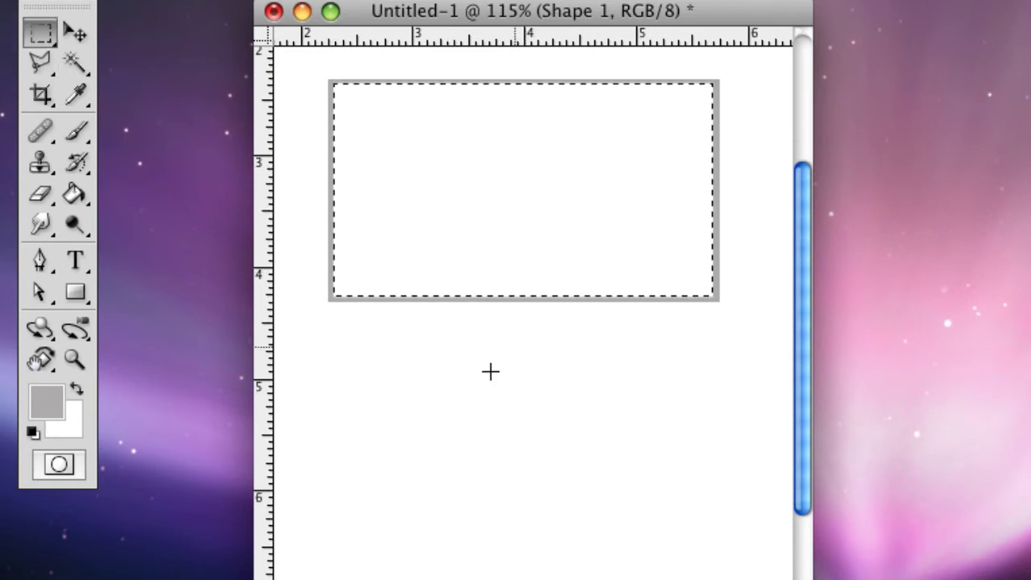
click(487, 425)
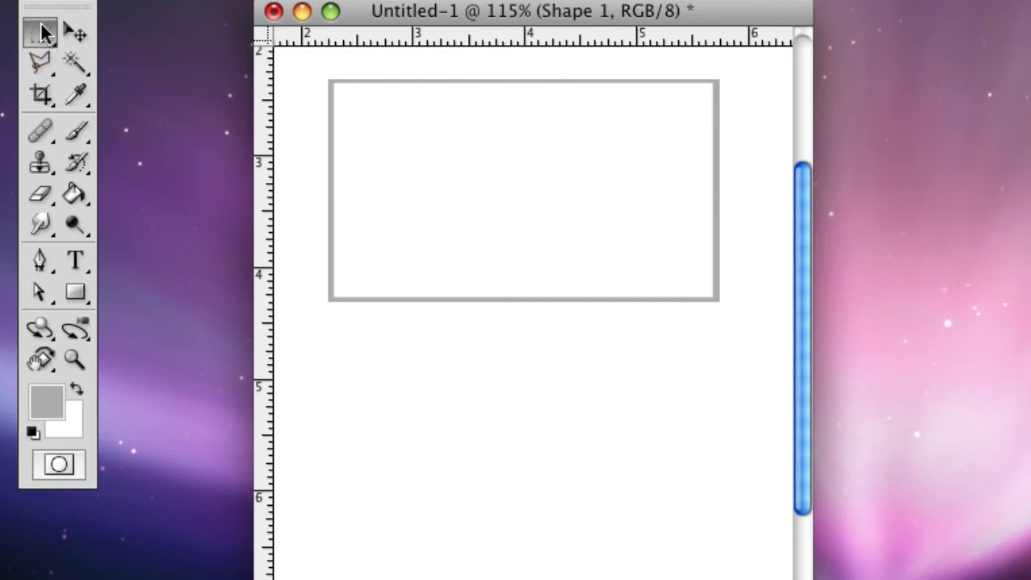
key(v)
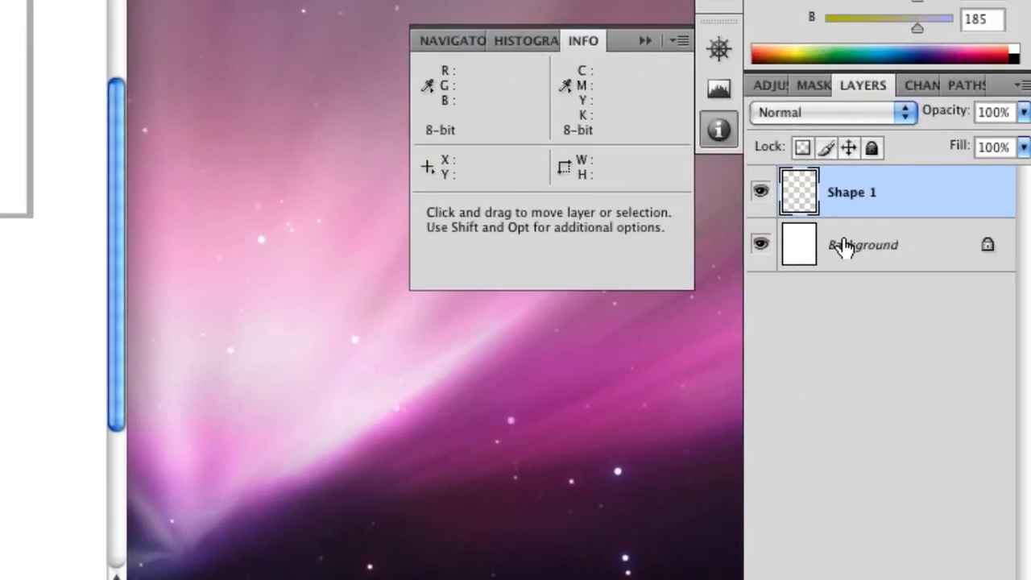
- Duplicate the Shape 1 frame, stack the copy below it, and nudge both down-right
right_click(810, 193)
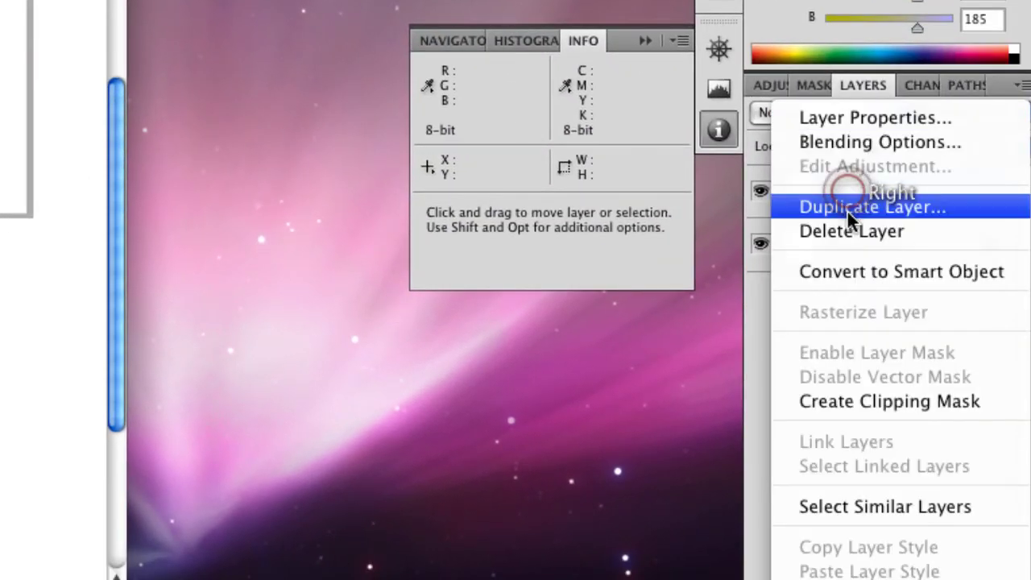
click(838, 205)
click(493, 121)
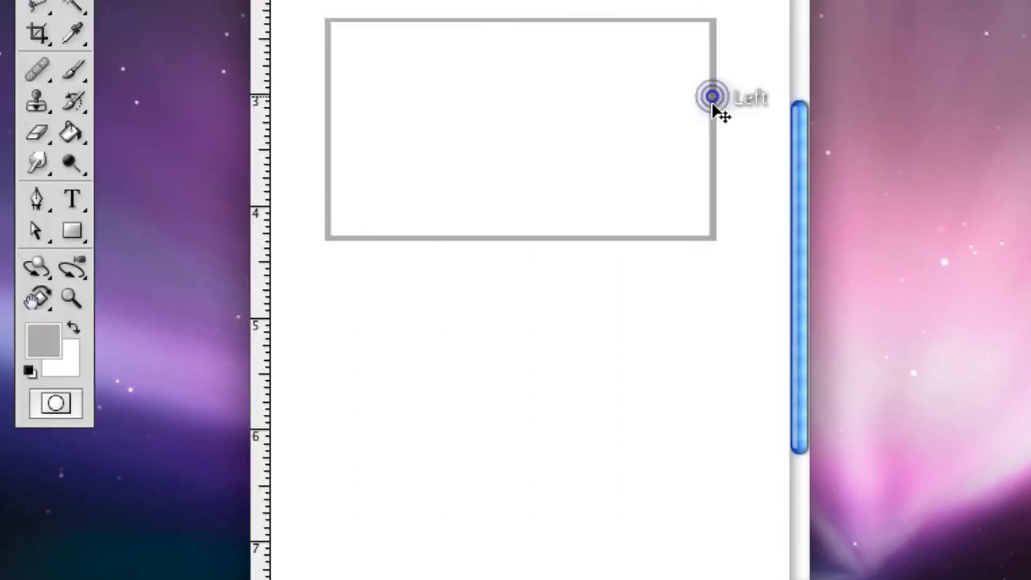
mouse_move(714, 98)
mouse_down()
mouse_move(712, 365)
mouse_move(711, 342)
mouse_up()
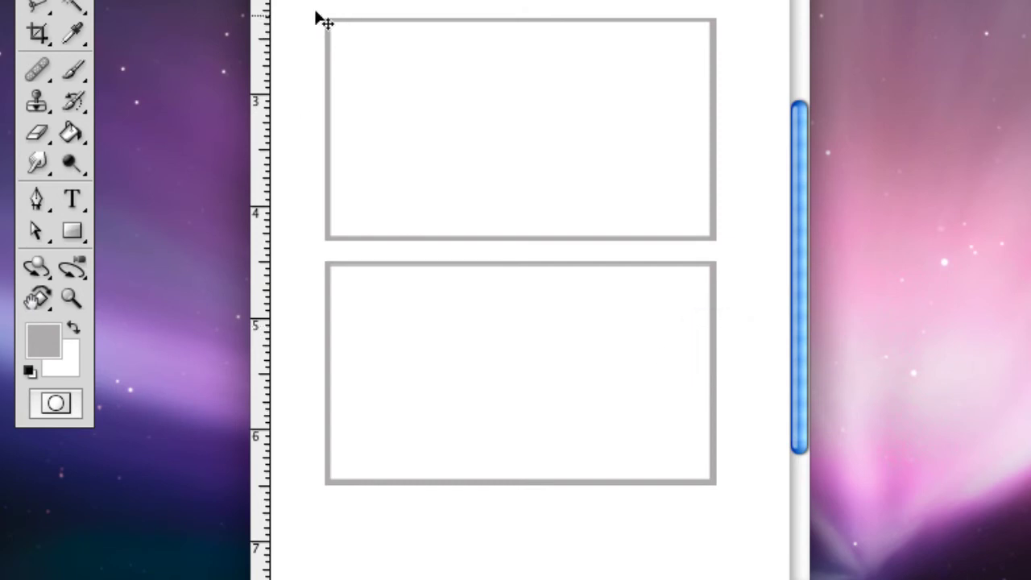
drag(296, 10, 766, 520)
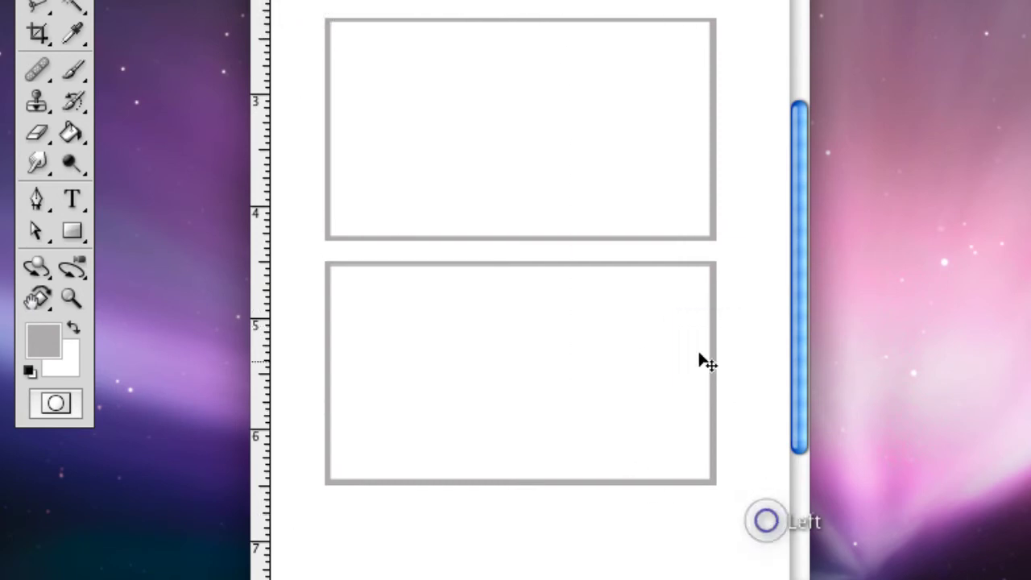
drag(701, 360, 729, 389)
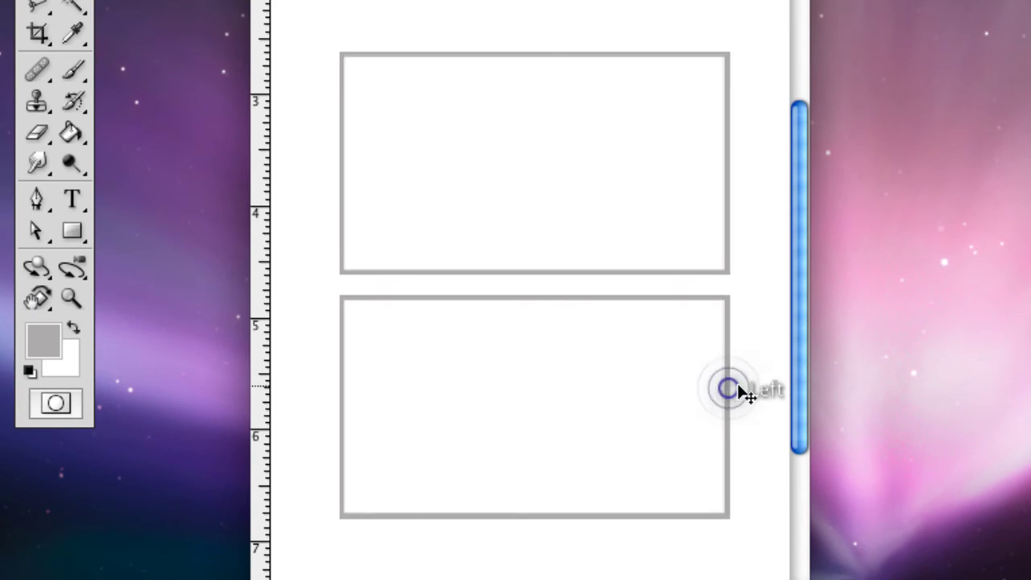